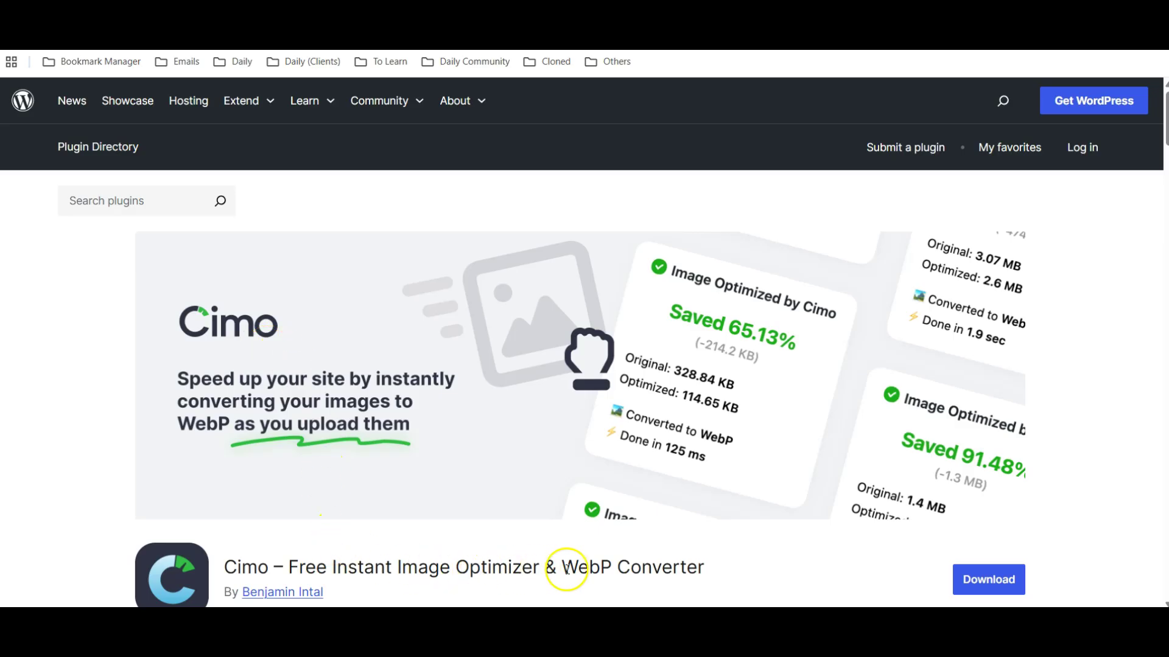
- Review the Cimo plugin's directory page, and look through the demo site's homepage for the images it uses
scroll(564, 569, down, 3)
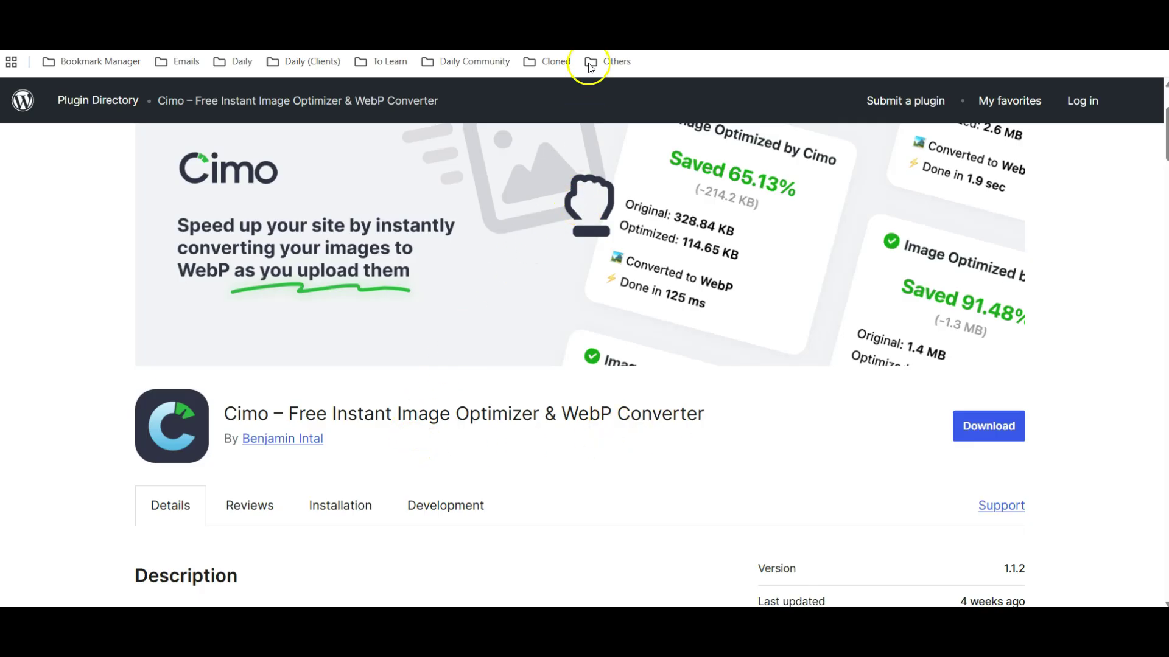
click(609, 24)
scroll(724, 307, down, 10)
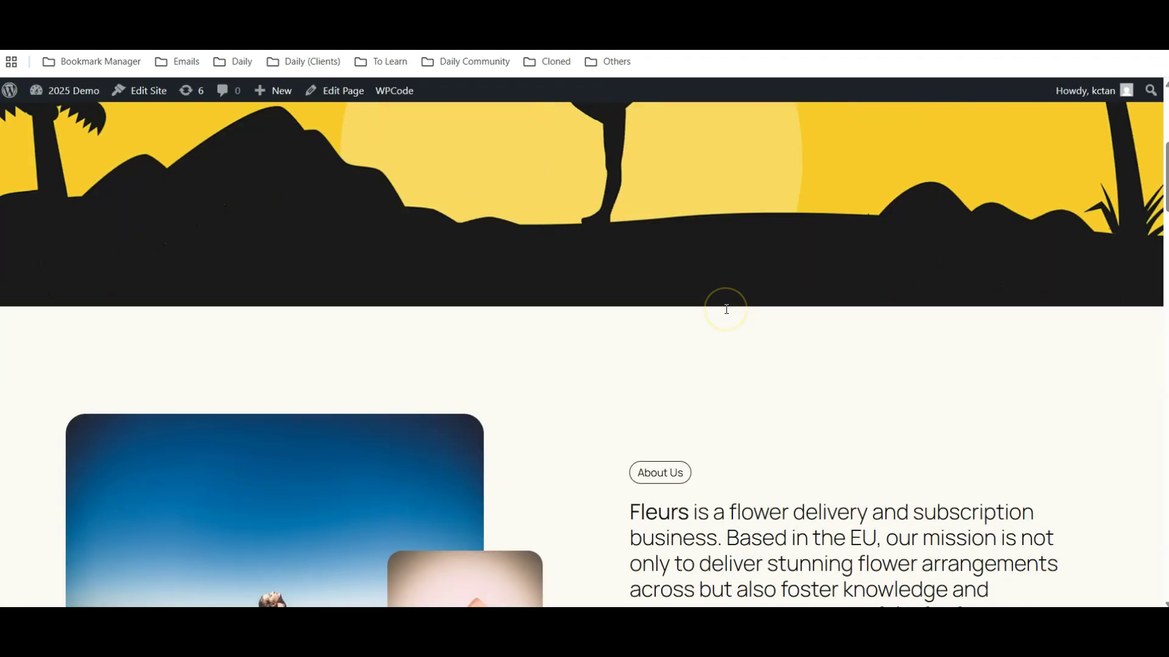
click(725, 308)
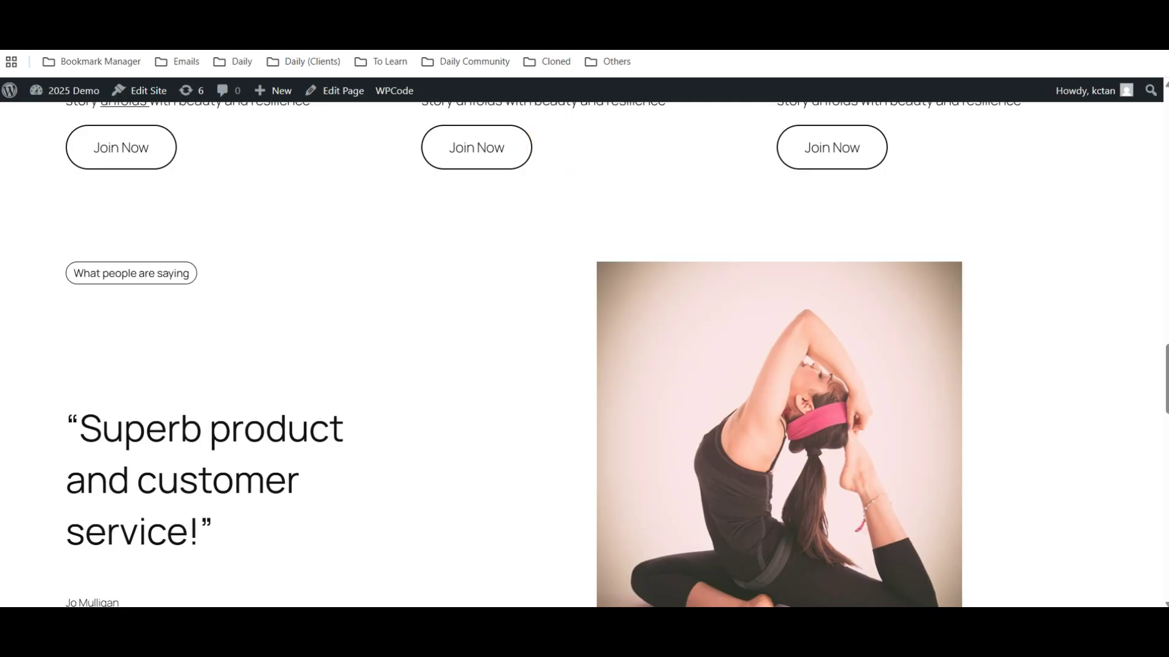
- Go to the demo site's plugin administration and search for the Cimo plugin among the plugins available to add
click(487, 25)
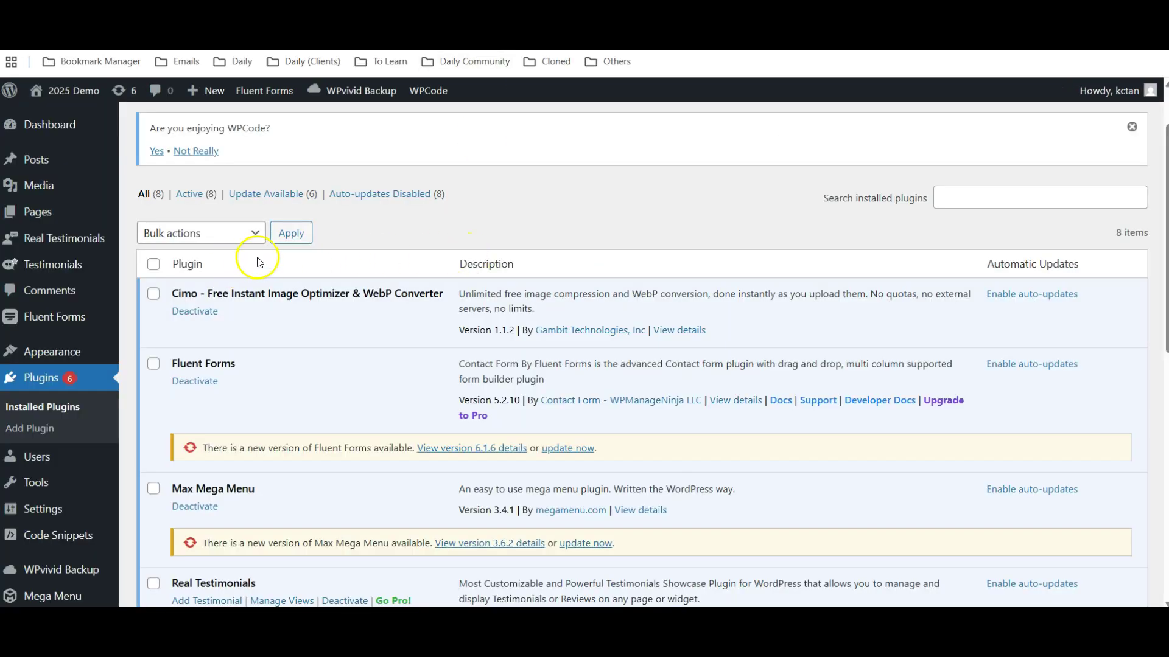
scroll(286, 250, up, 1)
click(235, 129)
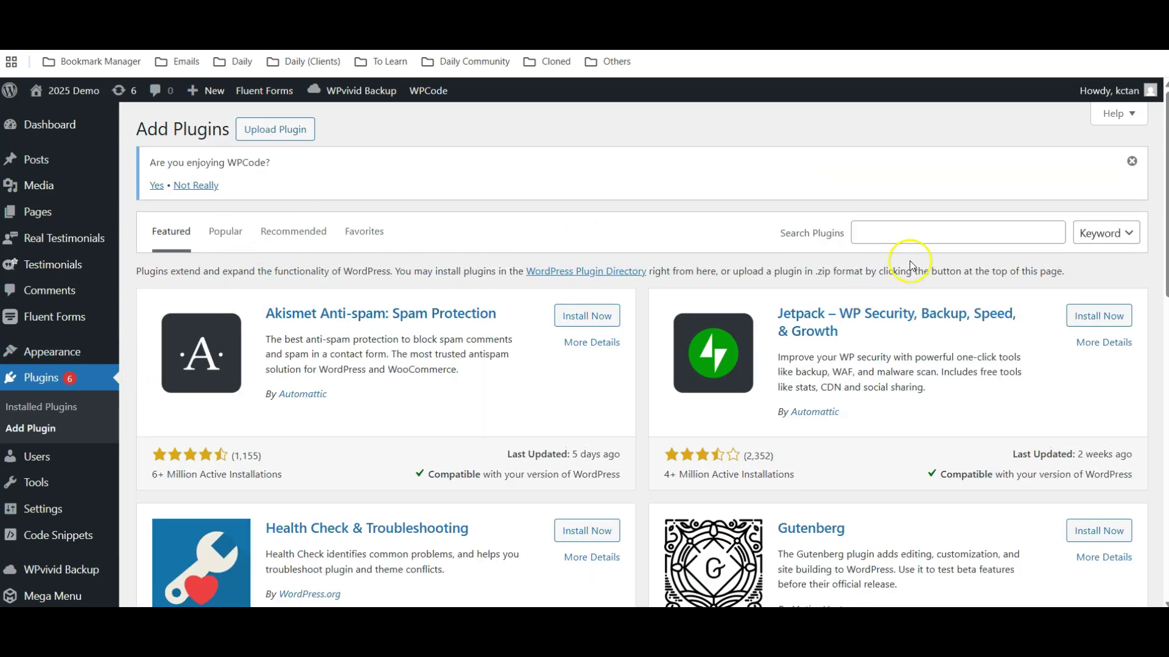
click(910, 231)
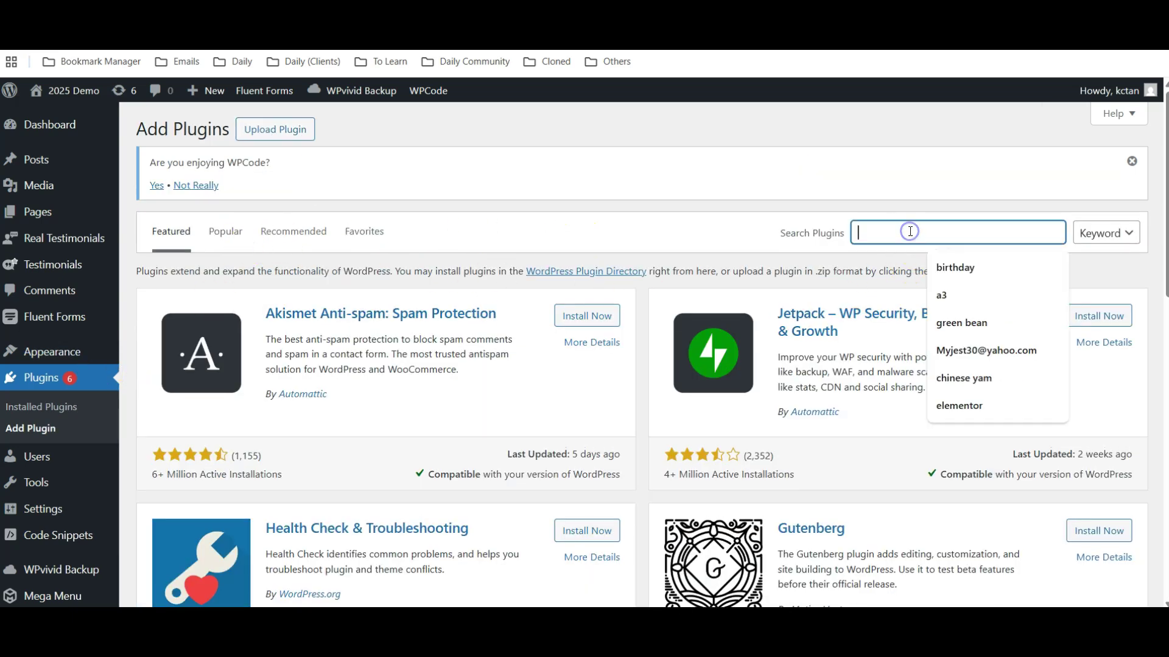
text(cim)
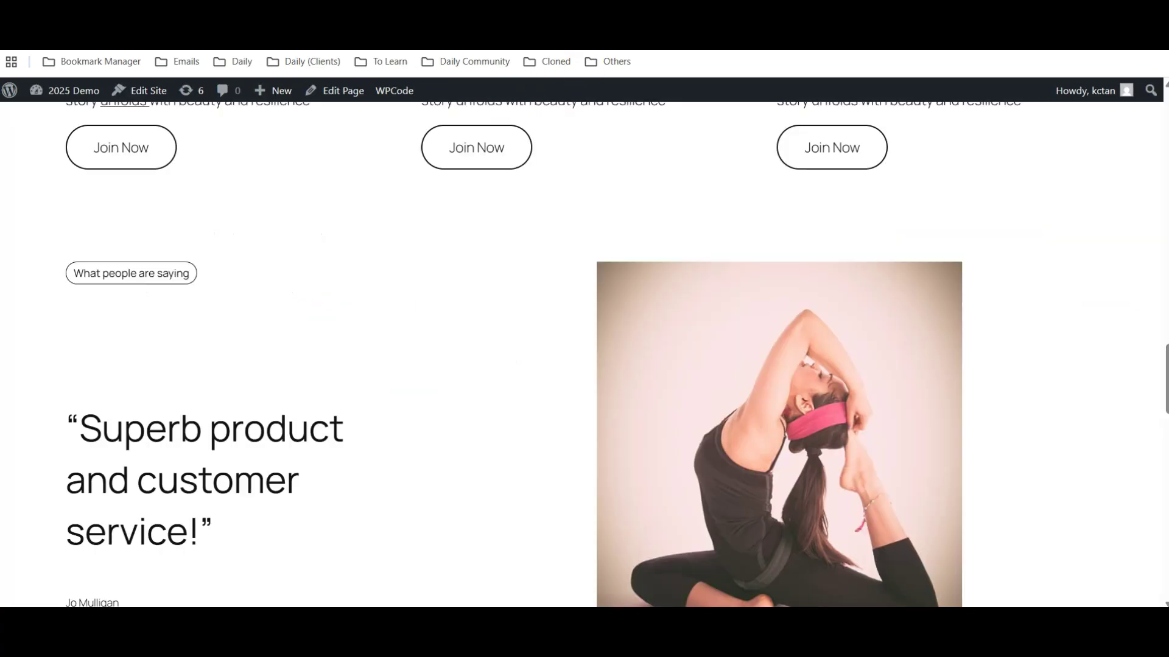
- Return to the demo site's live homepage and open that page for editing
scroll(621, 211, up, 15)
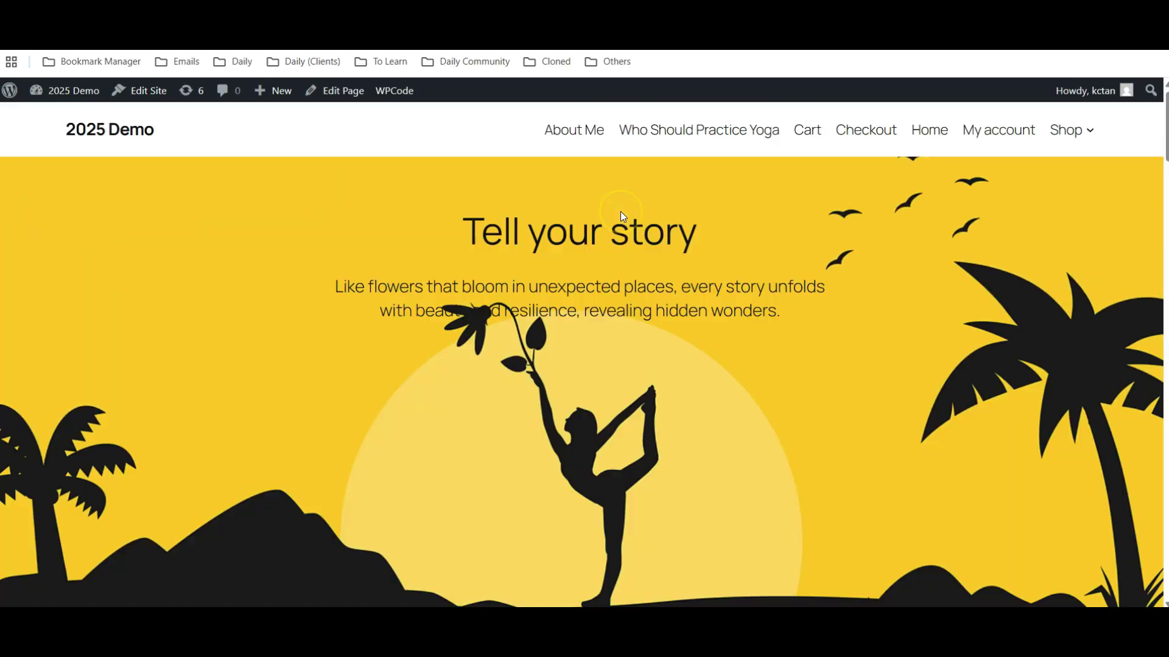
click(344, 91)
scroll(502, 247, down, 20)
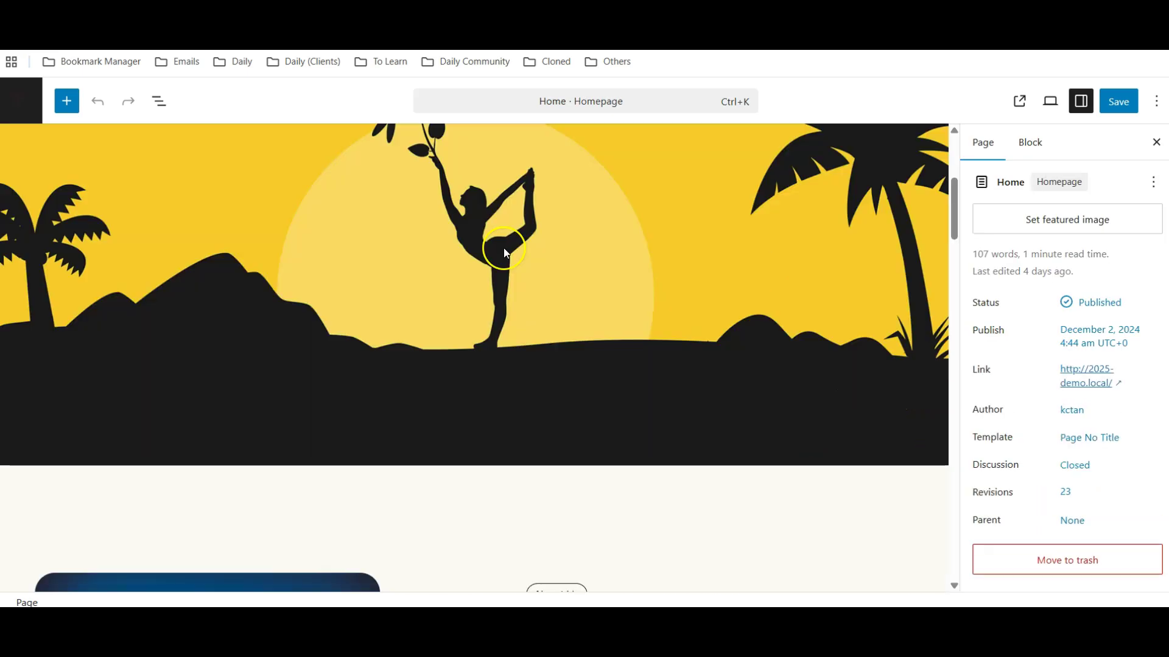
- Replace the yoga image beside the "Superb product and customer service!" quote with an upload of pre-2026-wp-cleaning-promo from the Desktop, and save the page
scroll(505, 252, down, 13)
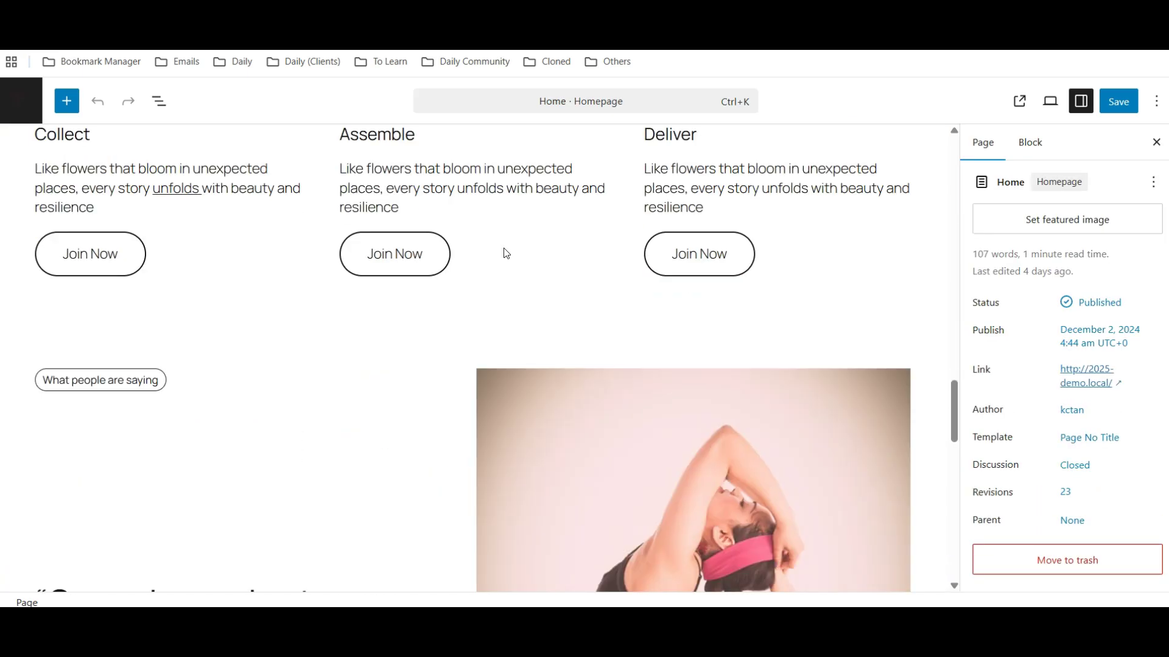
click(579, 291)
scroll(579, 291, up, 3)
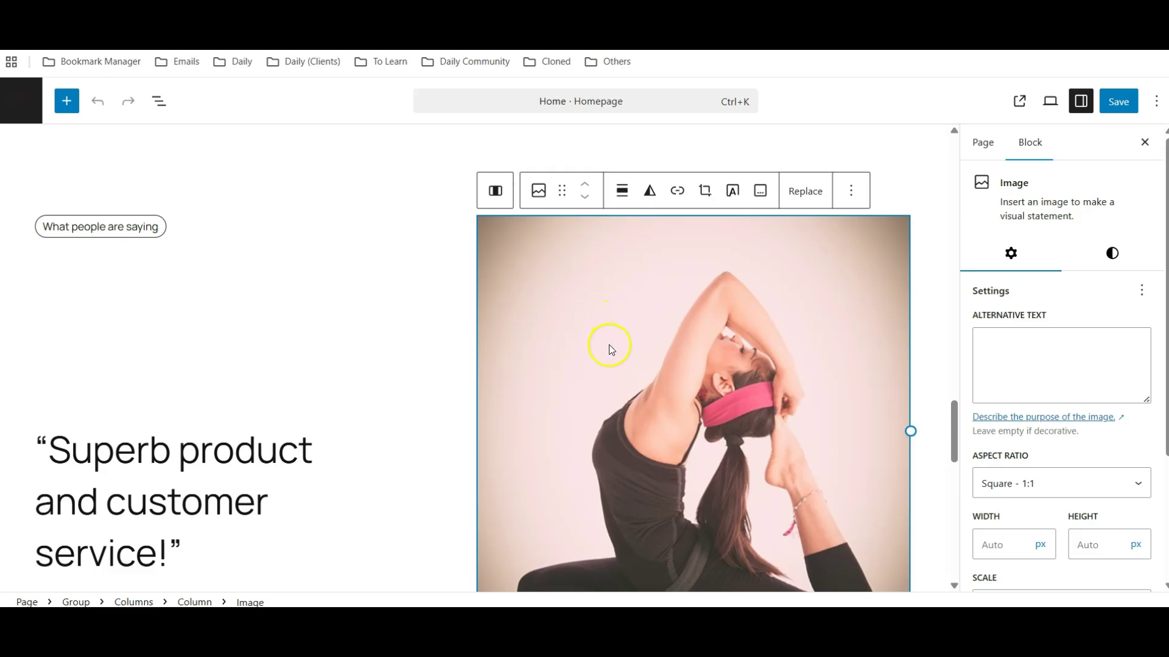
click(801, 196)
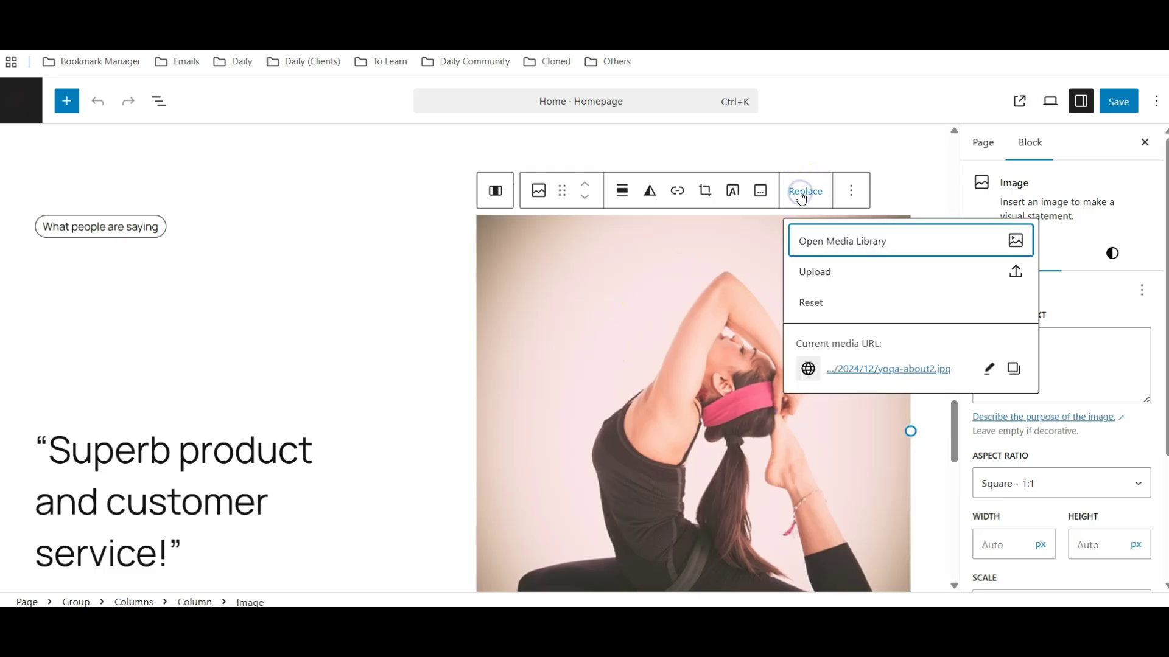
click(838, 272)
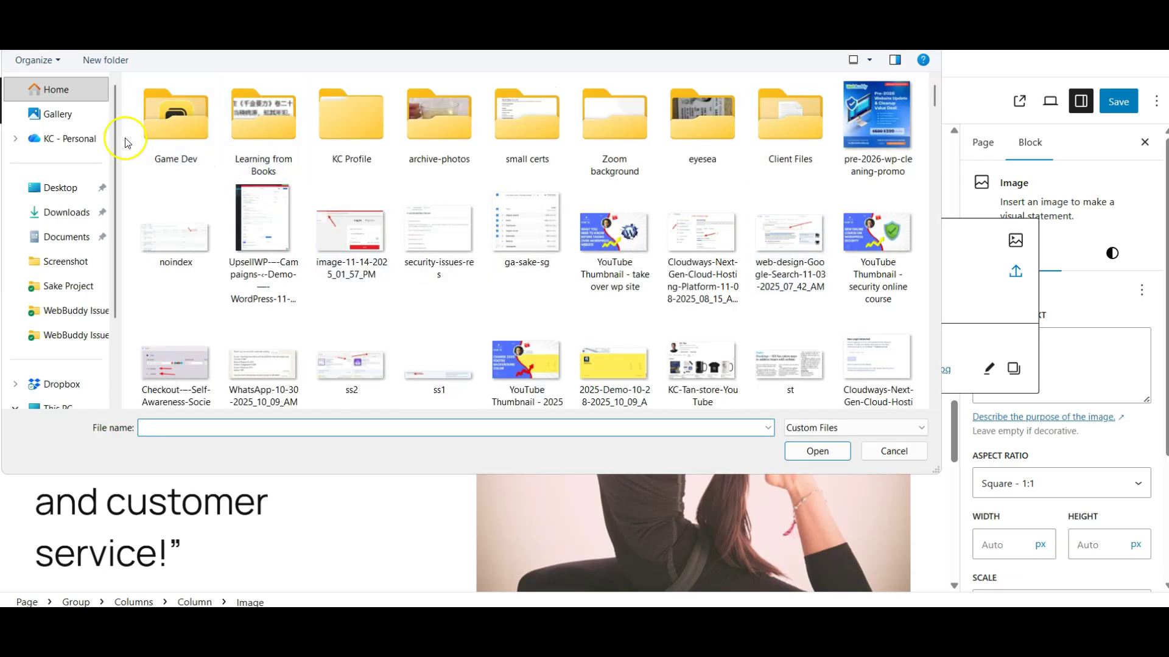
click(58, 188)
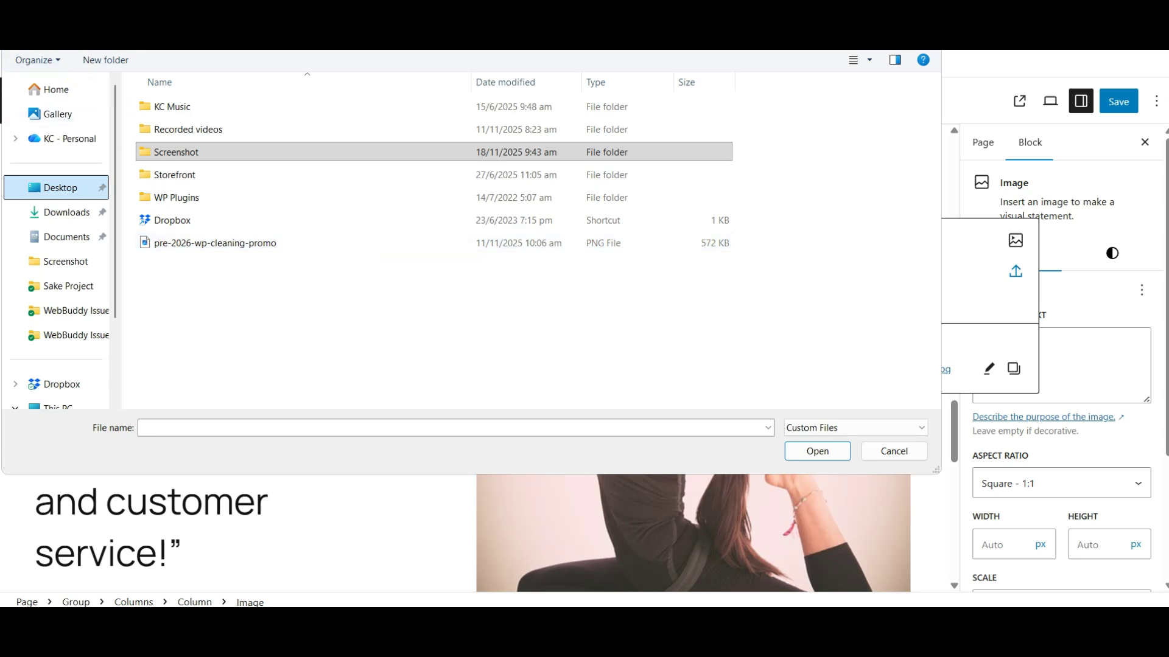
click(249, 249)
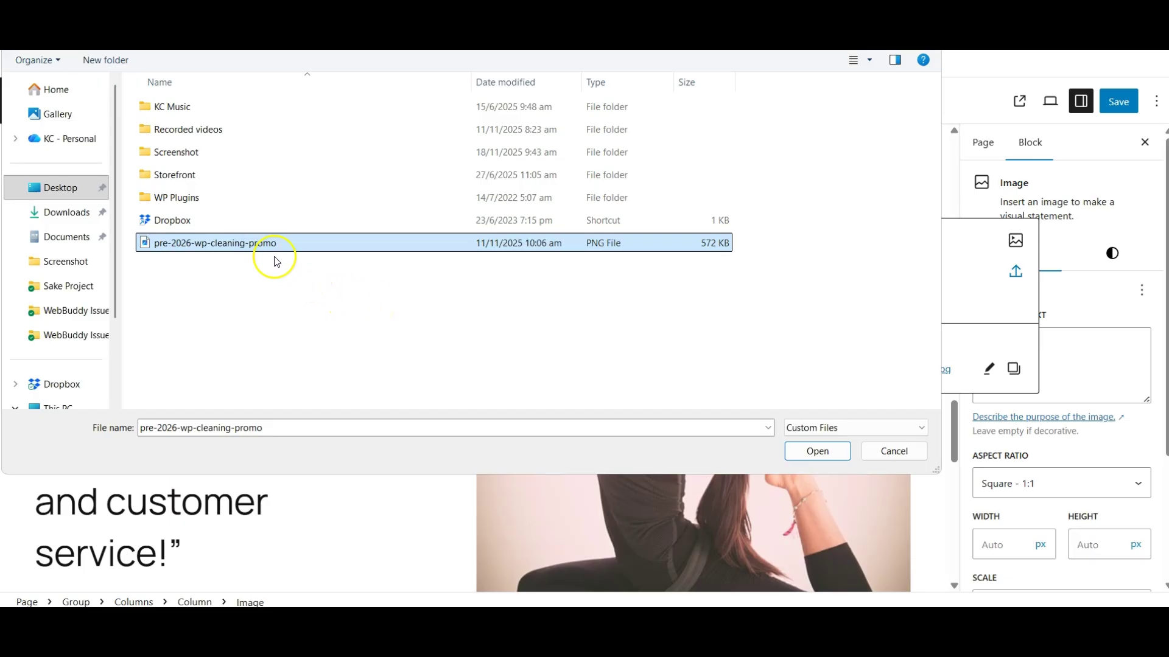
double_click(243, 243)
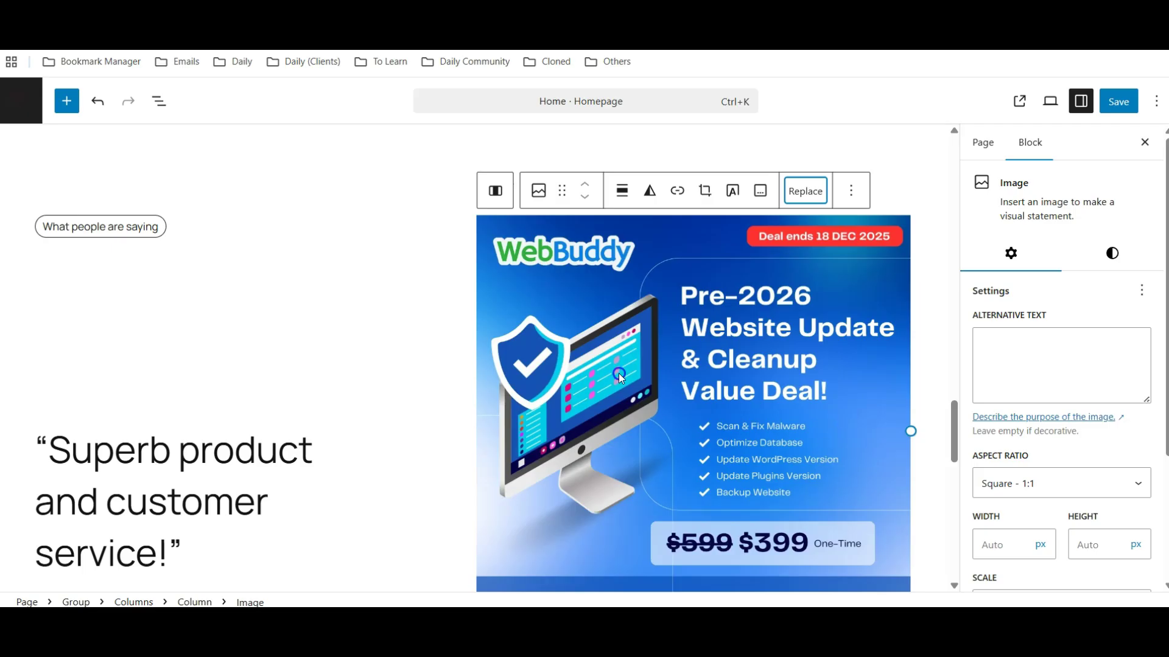
click(1125, 110)
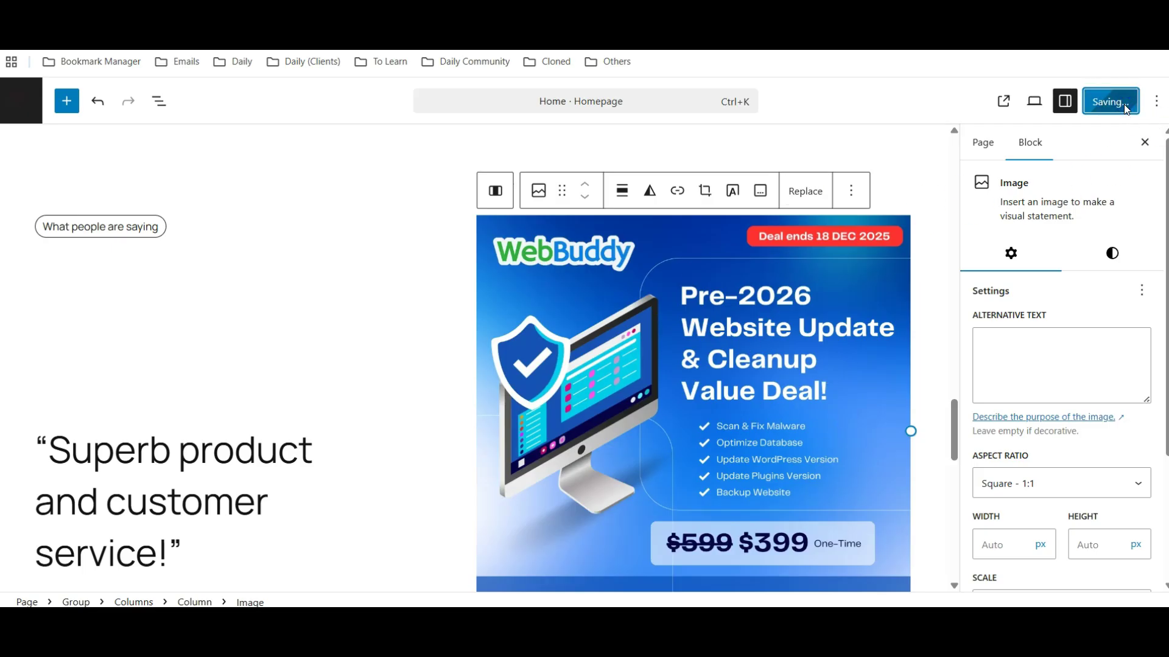
- Check the file type and file size of the uploaded promo image in its Media Library attachment details, then close them
click(24, 101)
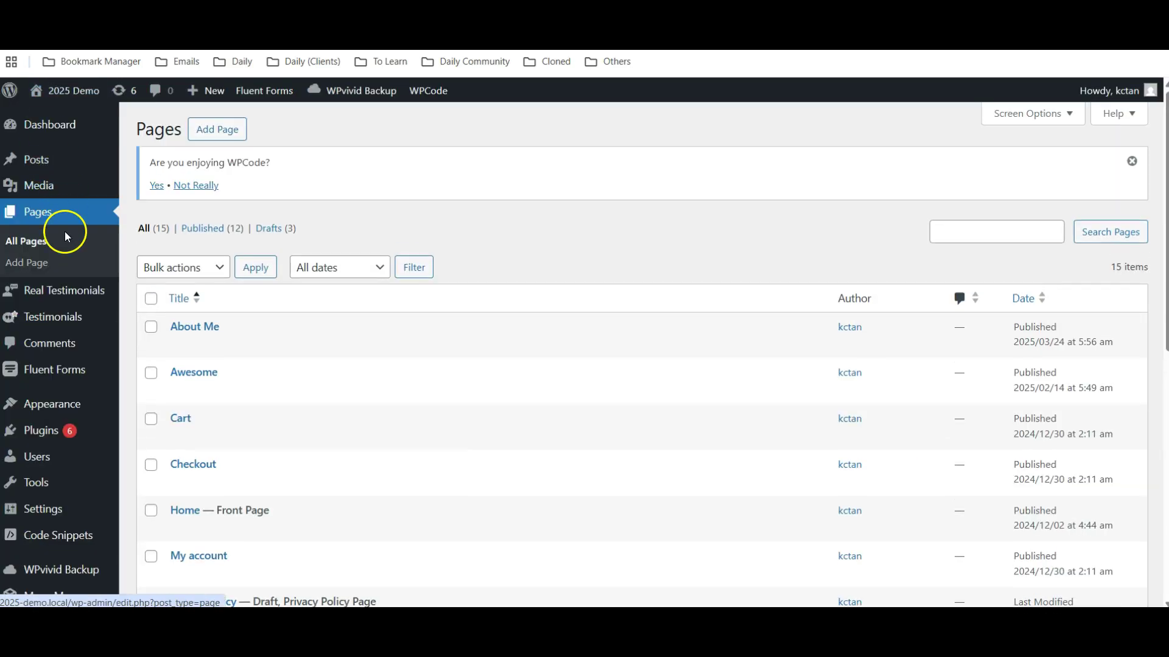
mouse_move(53, 278)
mouse_move(47, 182)
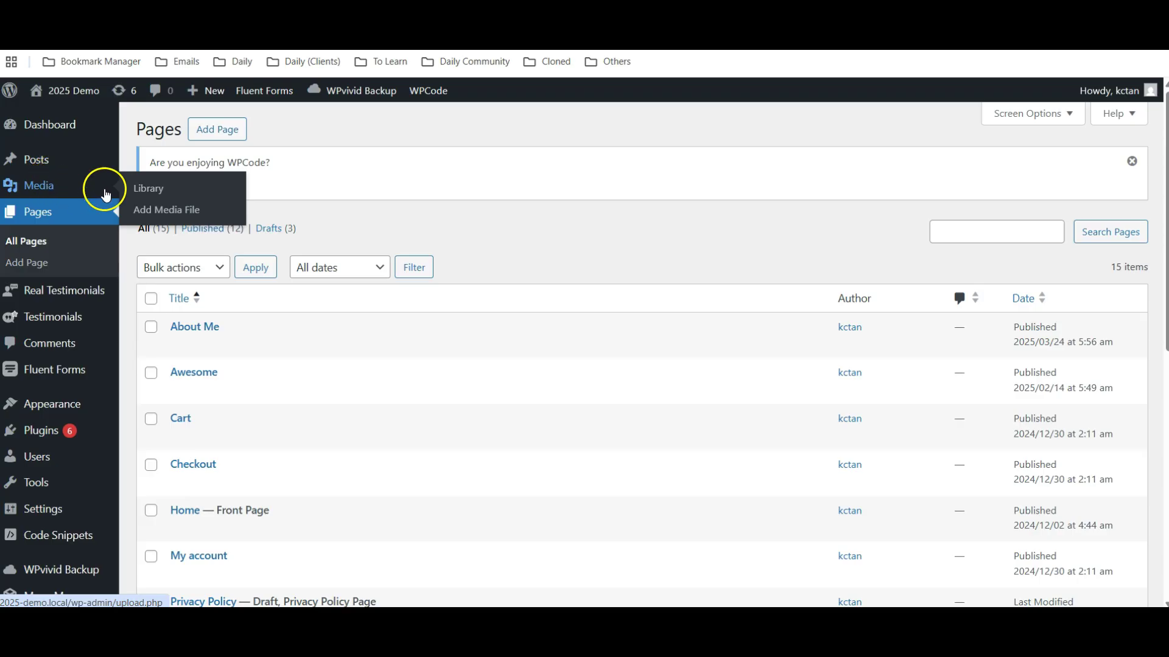
click(163, 189)
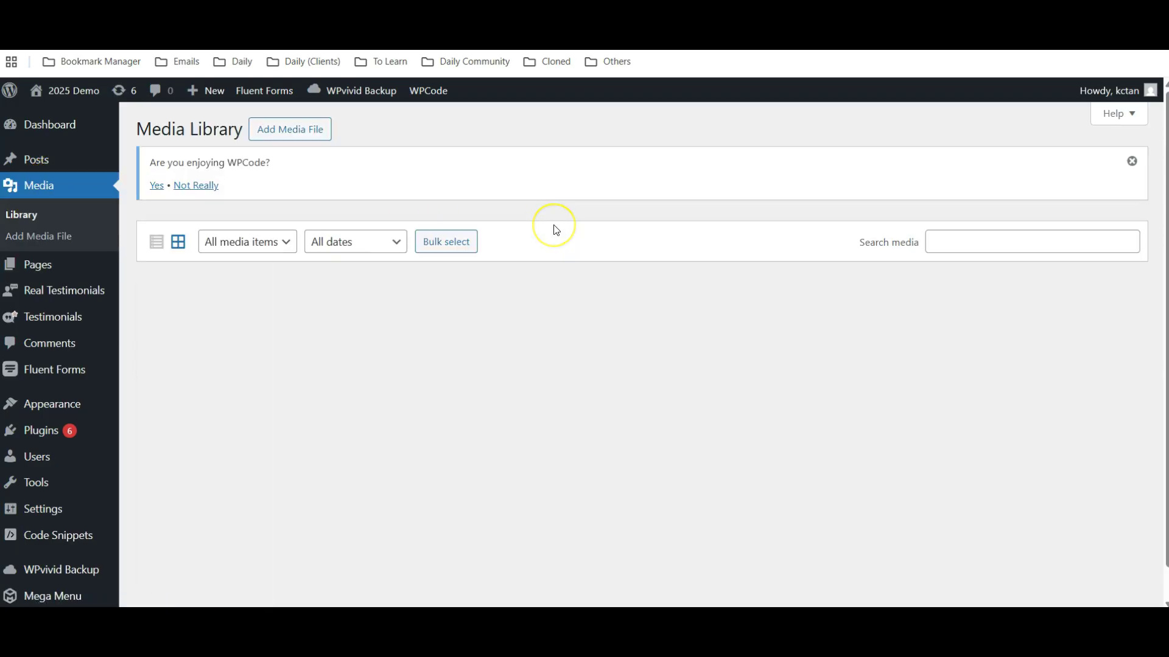
click(212, 327)
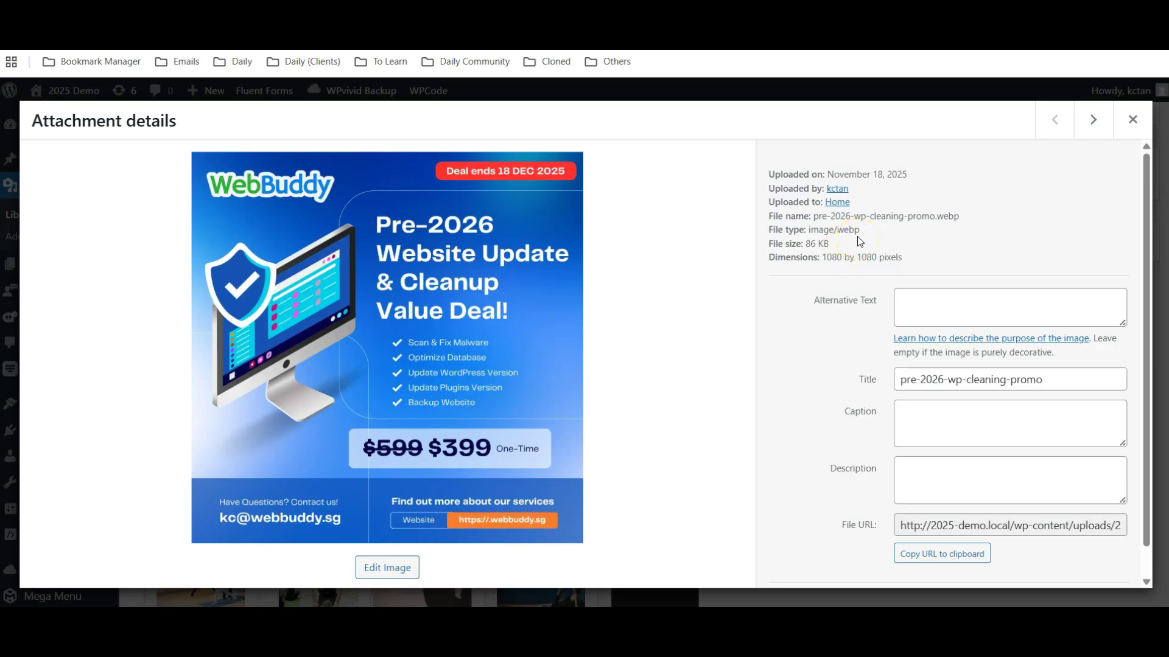
click(743, 14)
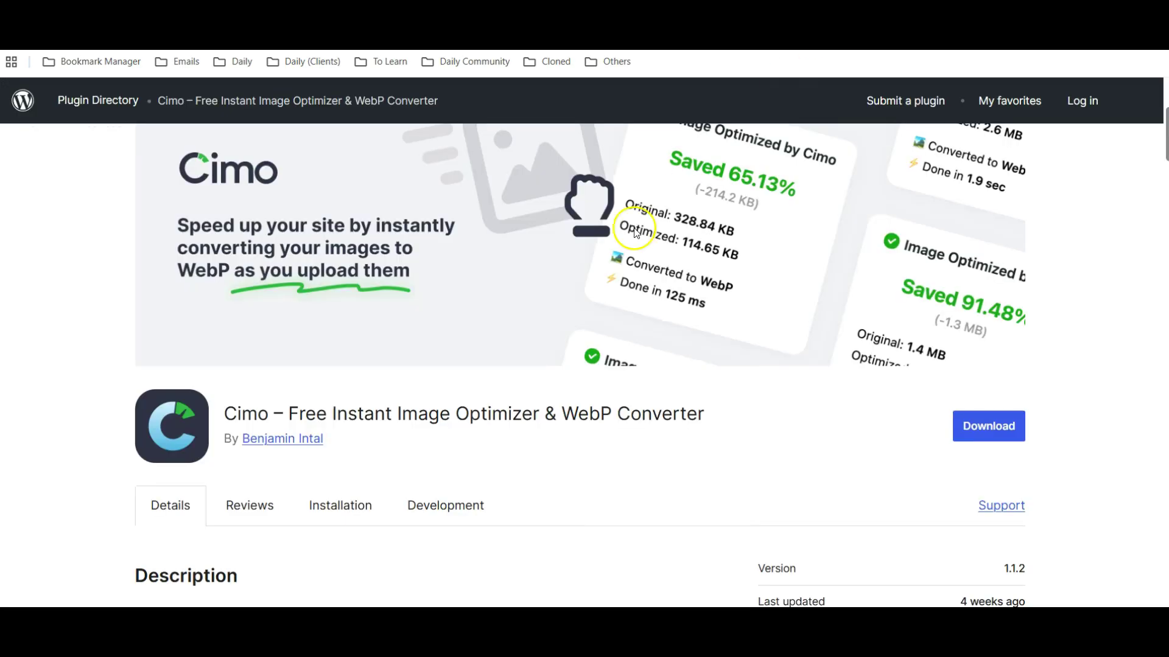
click(697, 14)
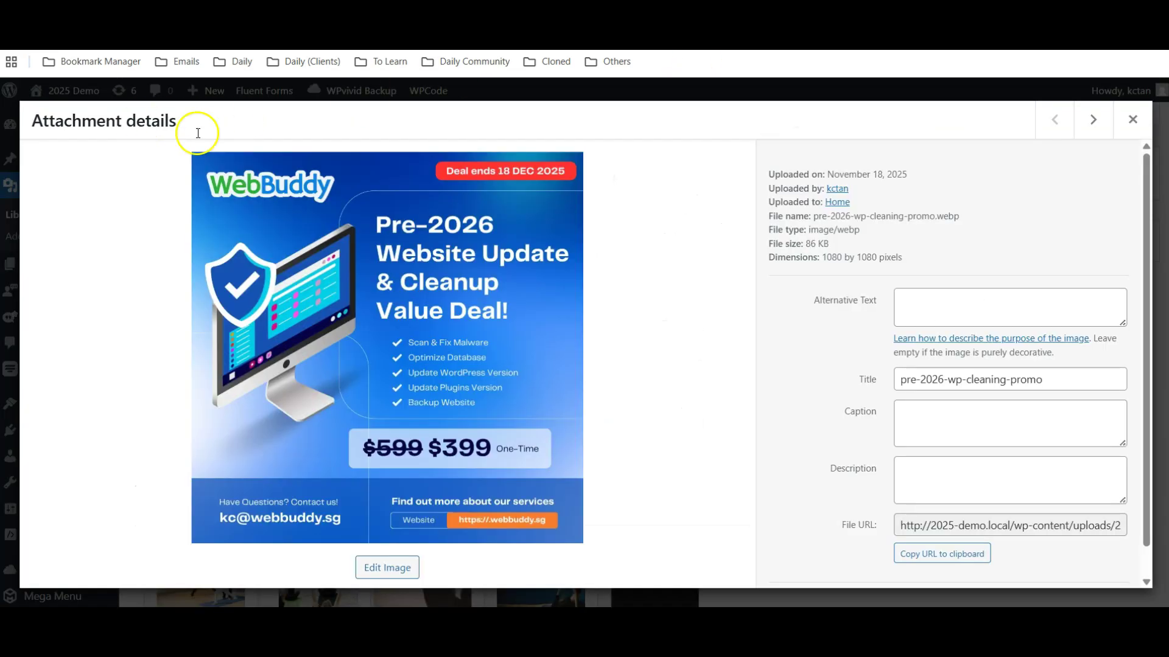
click(1131, 119)
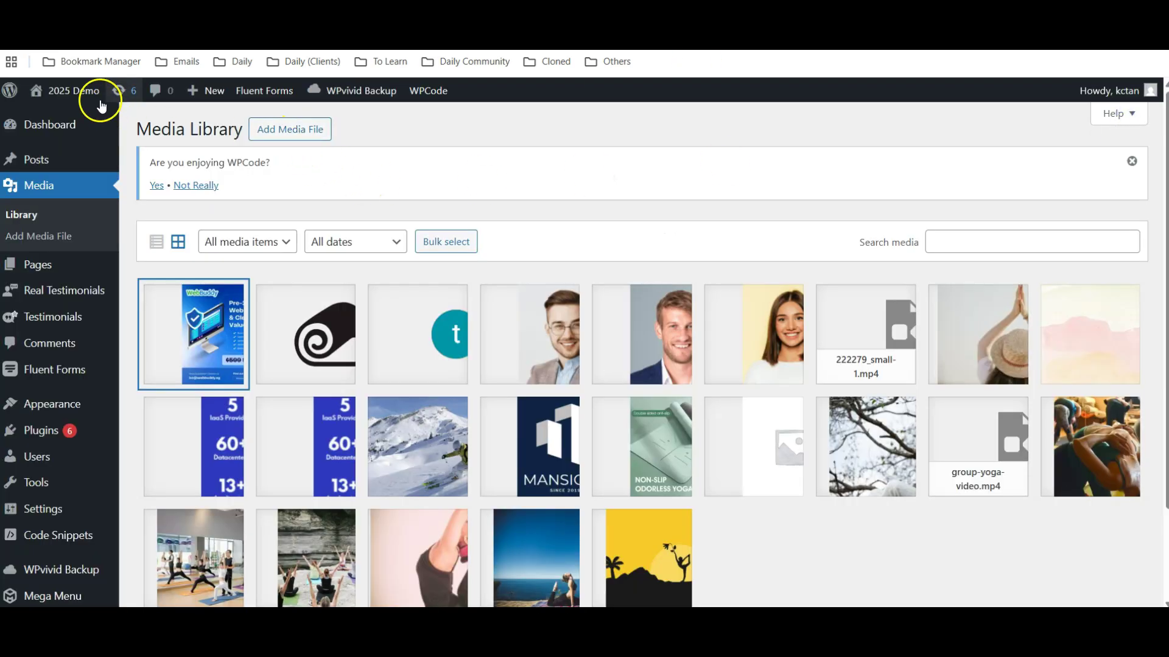
- Visit the live demo homepage and check the replaced image in the testimonial section
mouse_move(82, 96)
click(57, 117)
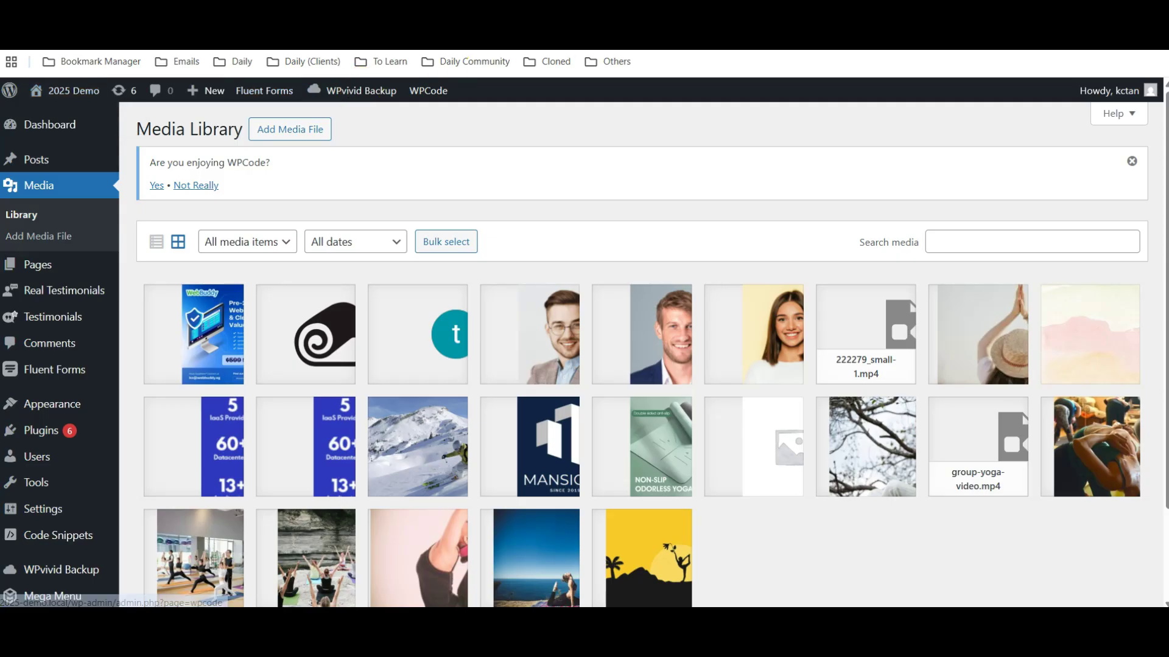
scroll(697, 207, down, 15)
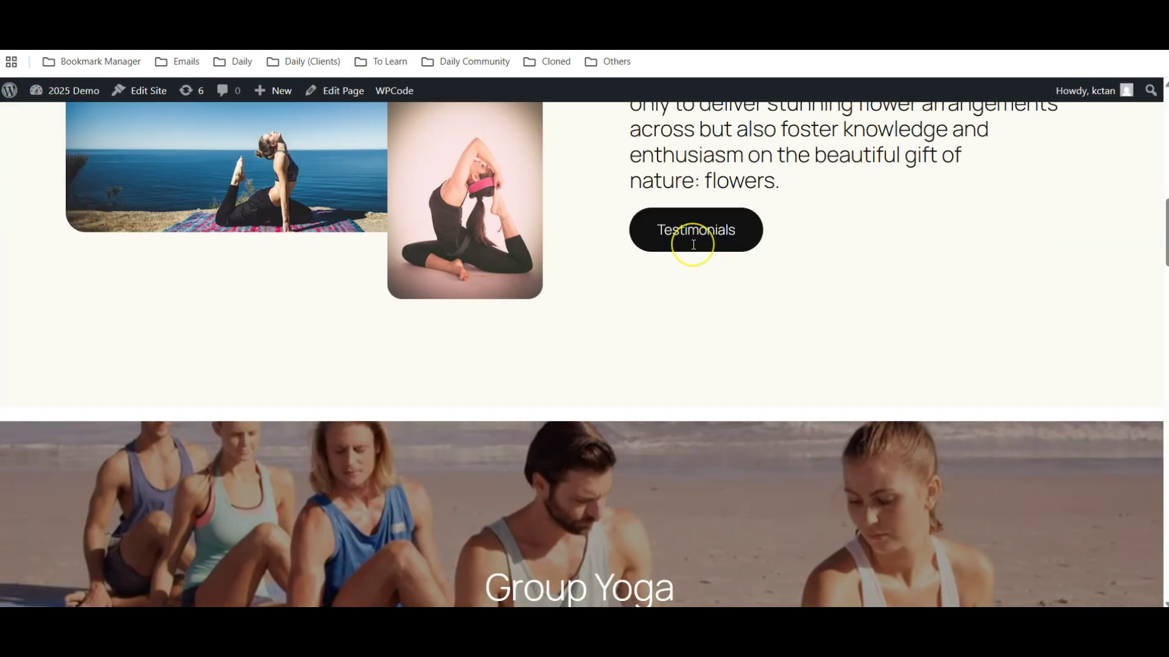
scroll(693, 244, down, 10)
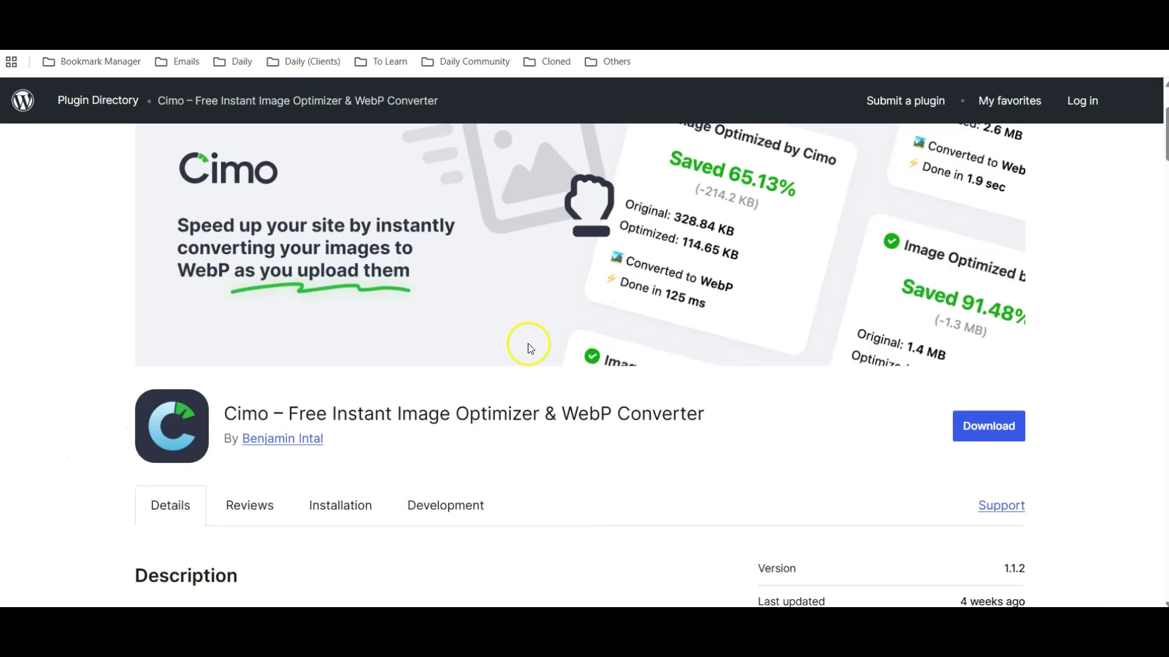
- Read the description, feature list and browser note on the Cimo plugin's directory page
scroll(504, 355, down, 5)
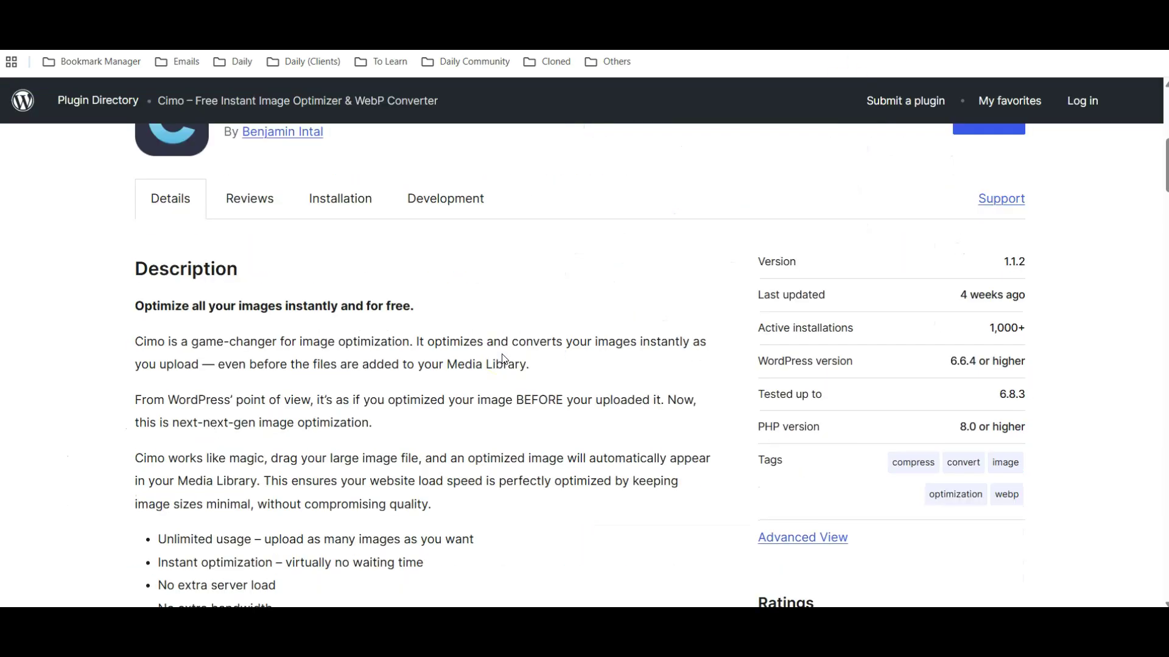
scroll(502, 359, up, 3)
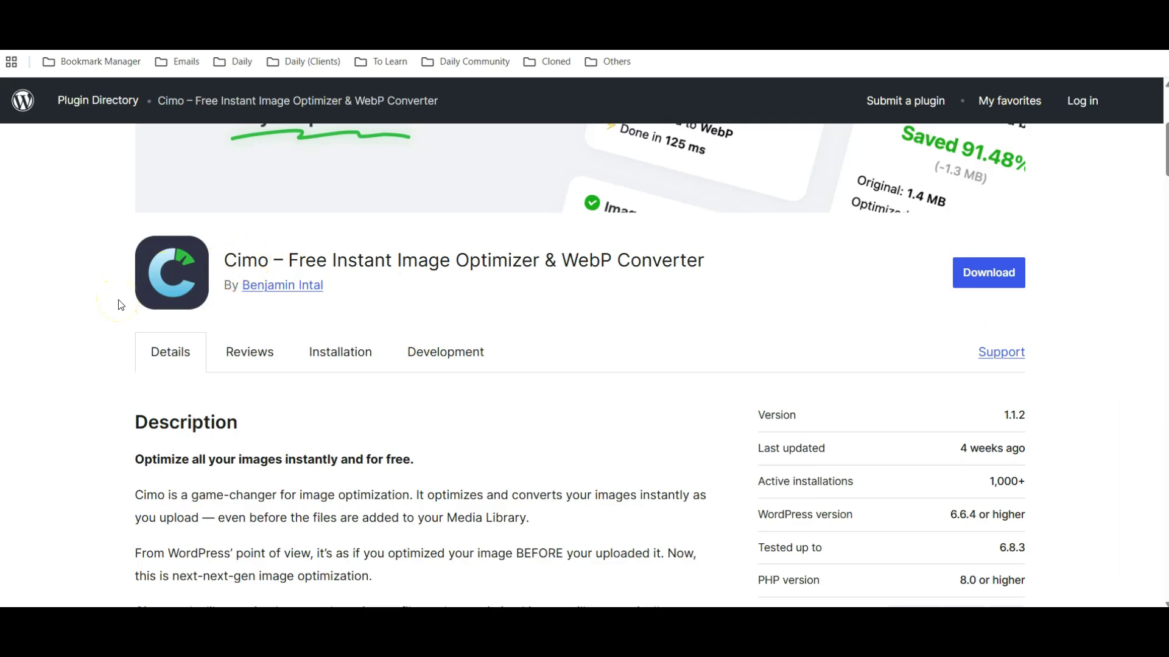
scroll(121, 305, down, 4)
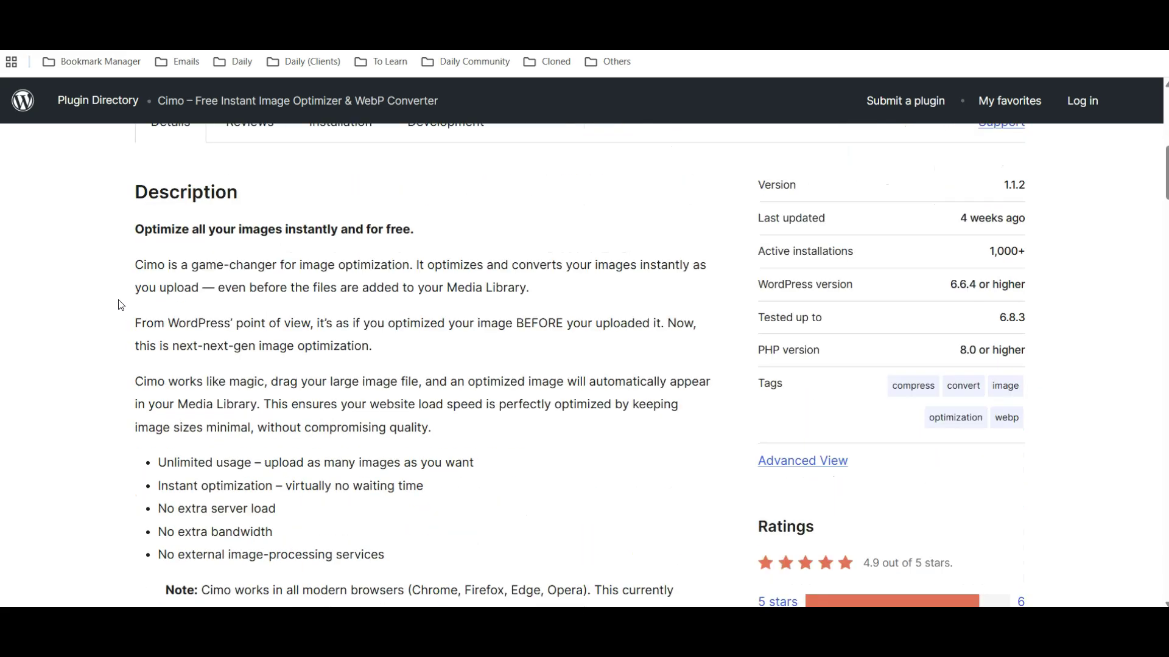
scroll(121, 305, down, 3)
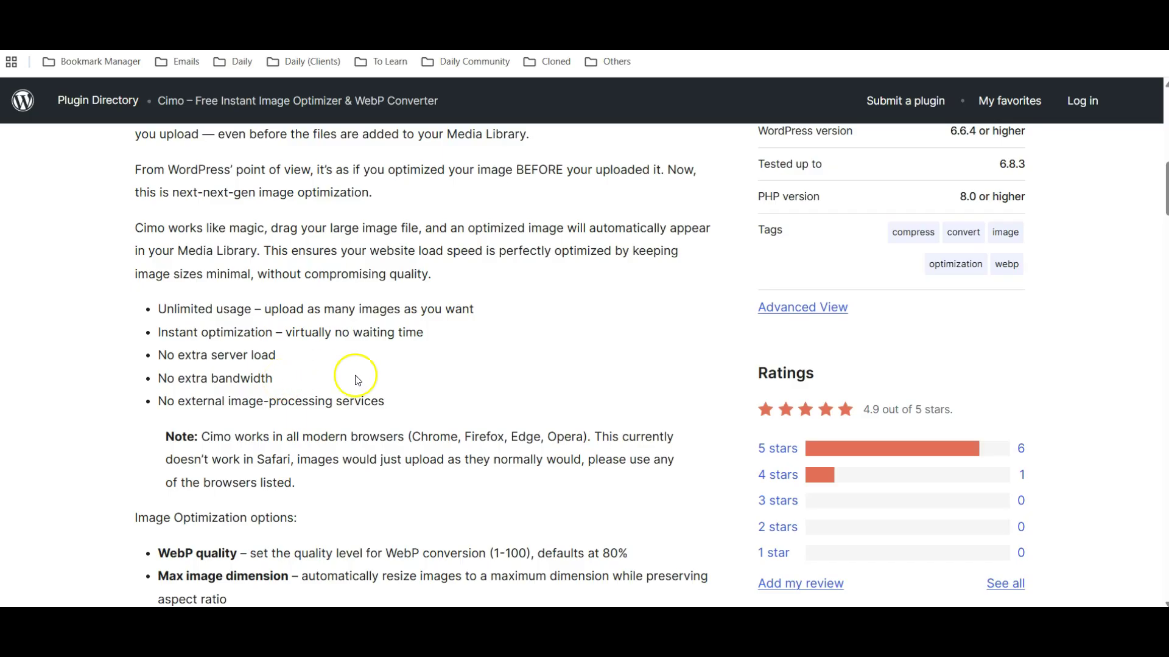
scroll(474, 369, up, 3)
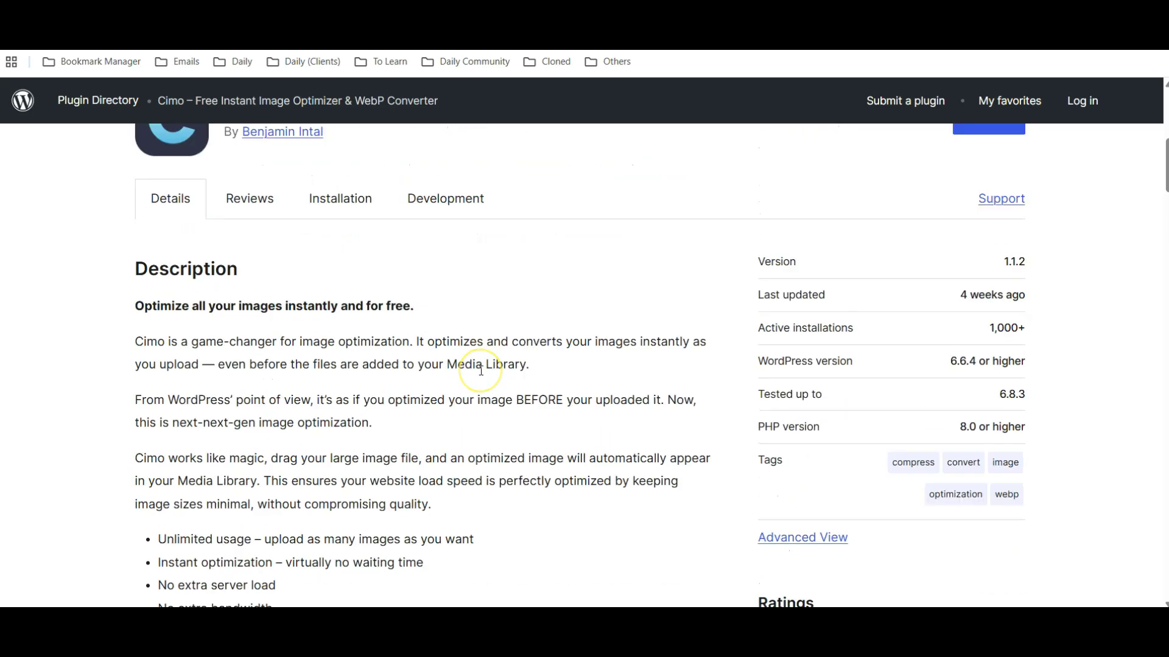
scroll(481, 370, up, 3)
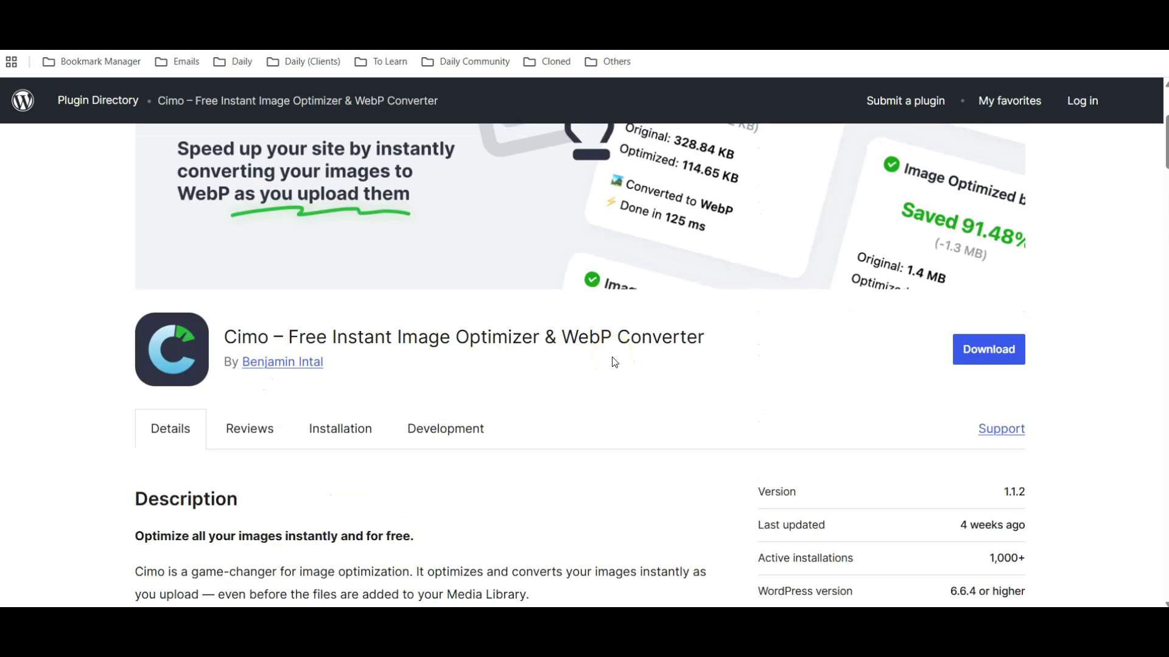